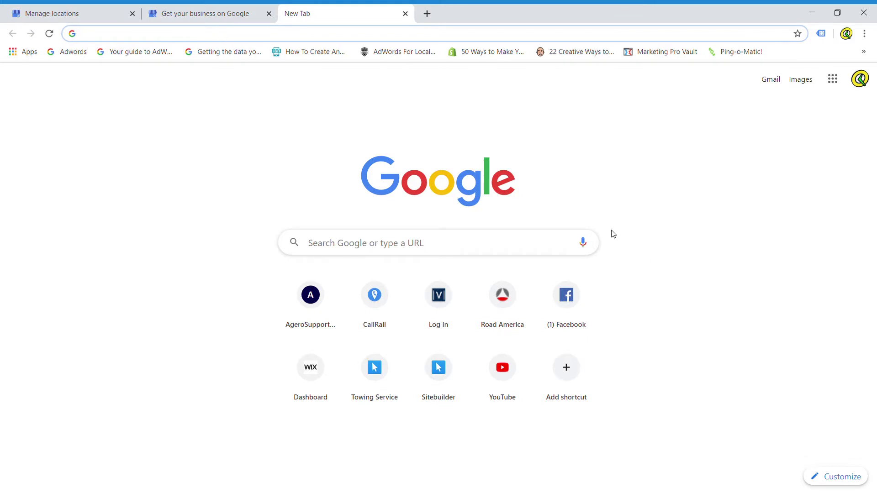
- Switch to the Google My Business browser tab
click(212, 8)
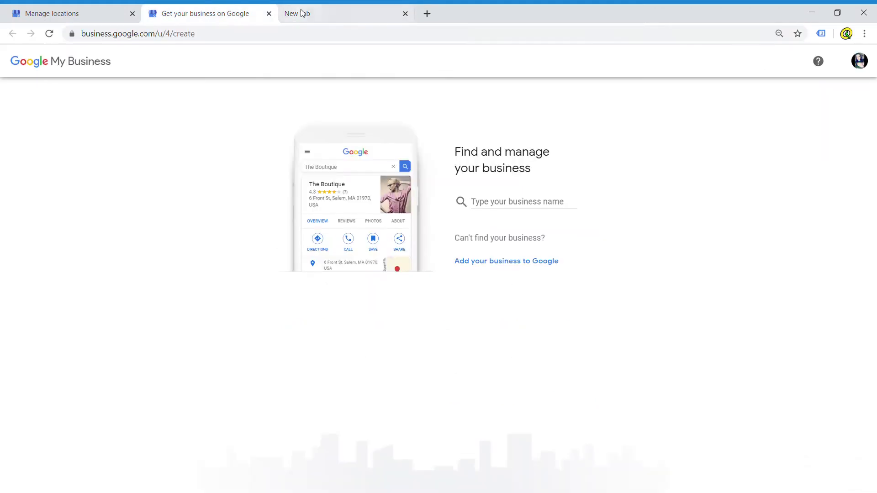
click(307, 13)
click(223, 9)
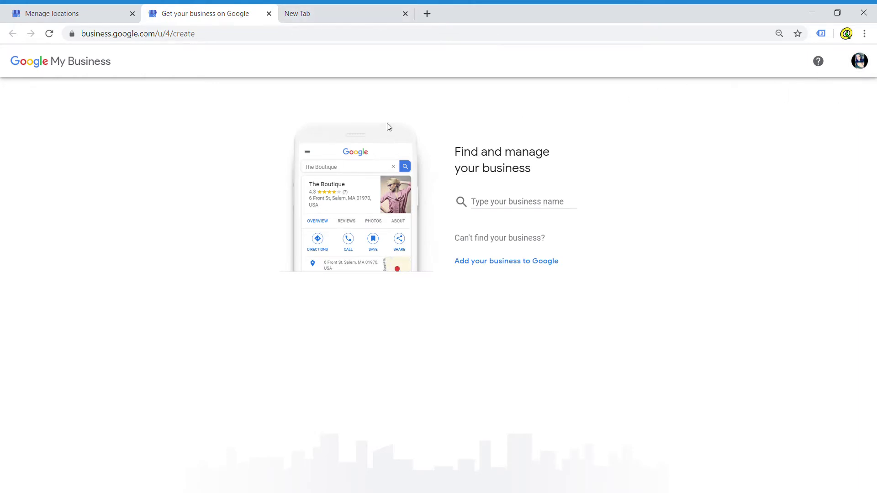
- Search for 'Indiana Towing Company' in the business search box and dismiss the suggestions
click(488, 209)
text(Indiana)
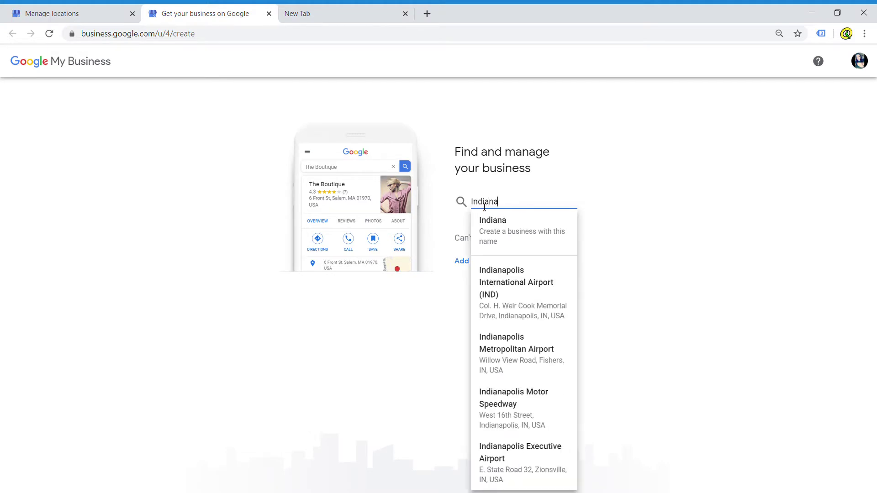
text( Towin)
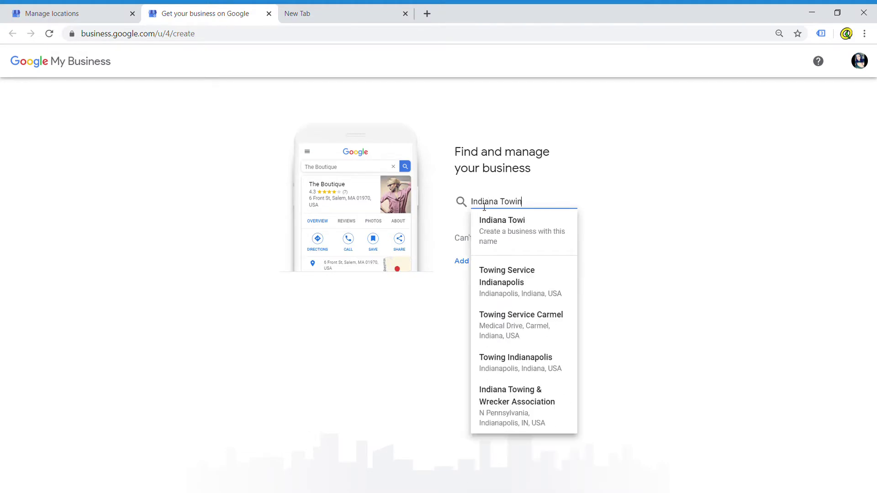
text(g Com)
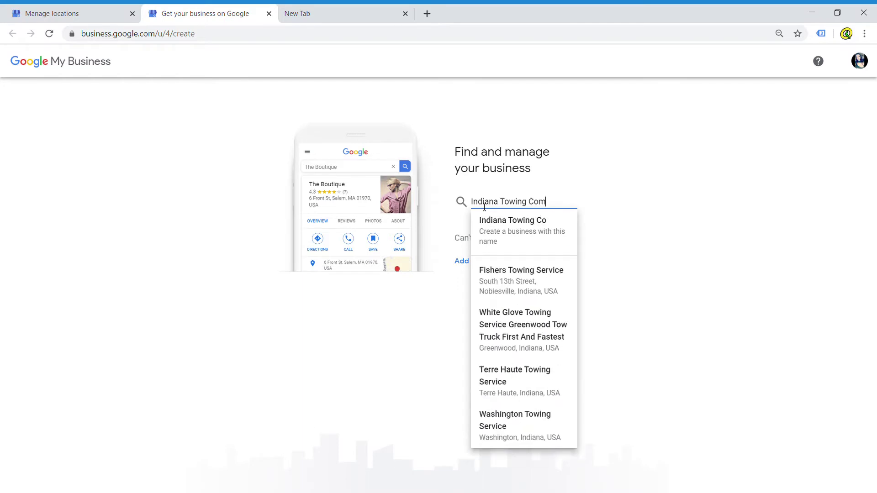
text(pany)
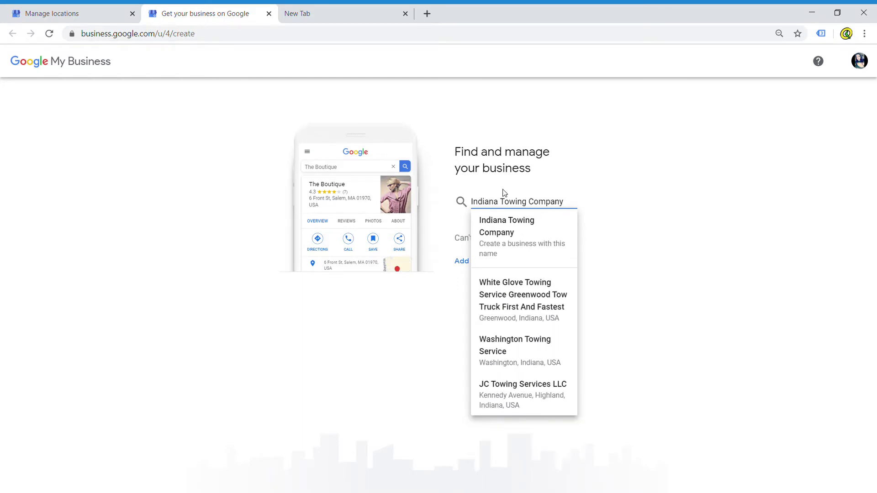
click(504, 192)
- Add a new business to Google named 'Indiana Towing Company'
click(496, 264)
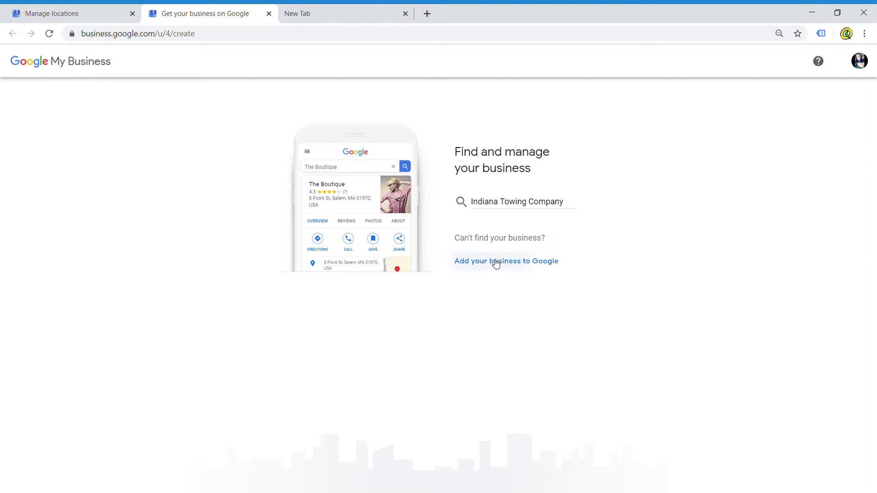
click(373, 157)
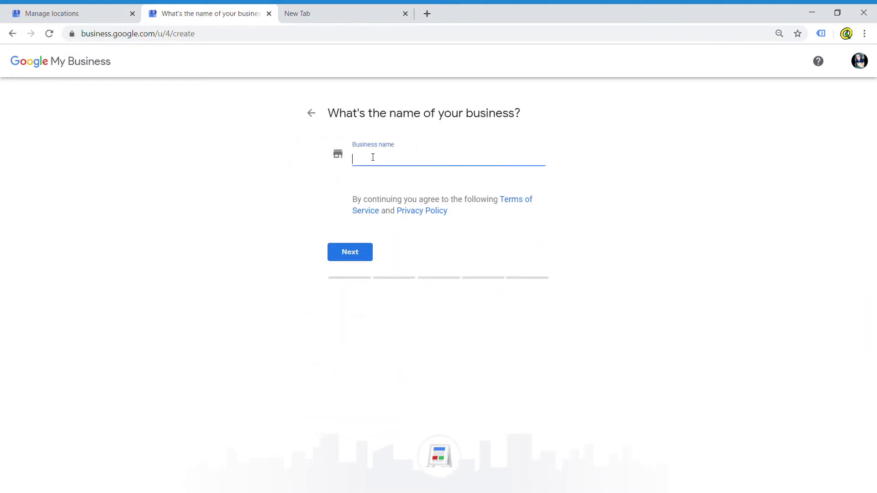
text(Indiana To)
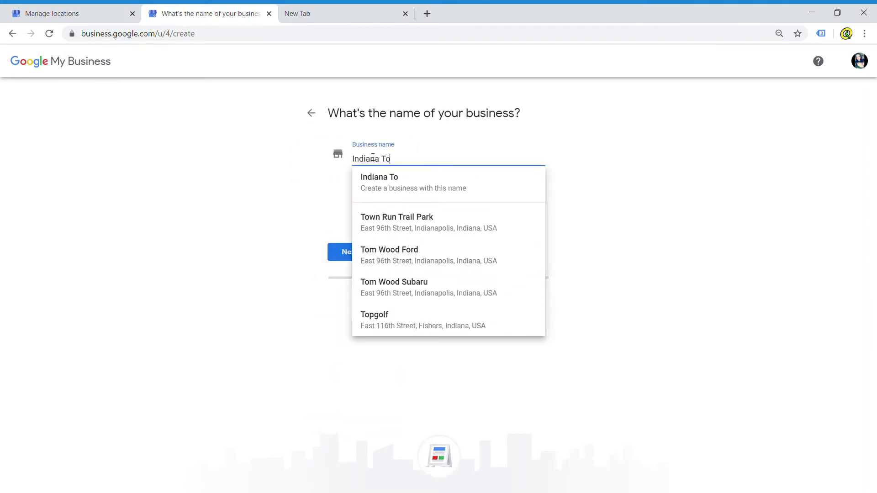
text(wing COmpa)
key(BackSpace)
key(BackSpace)
key(BackSpace)
key(BackSpace)
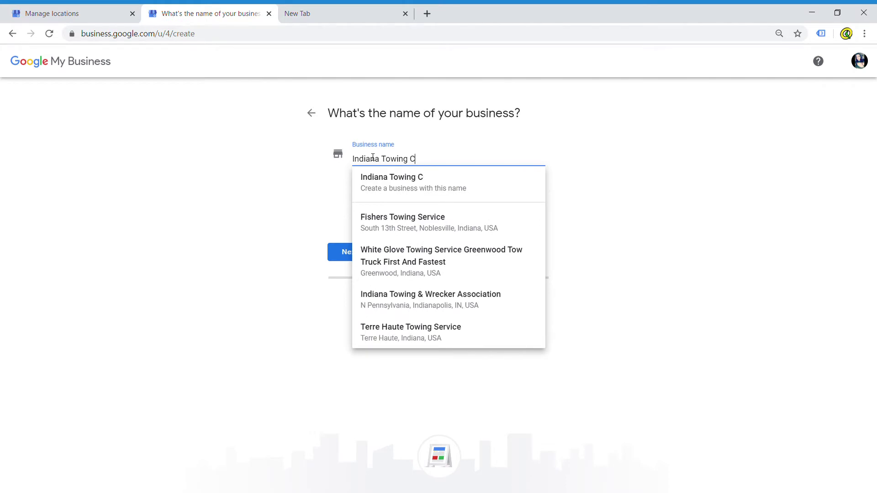
text(ompany)
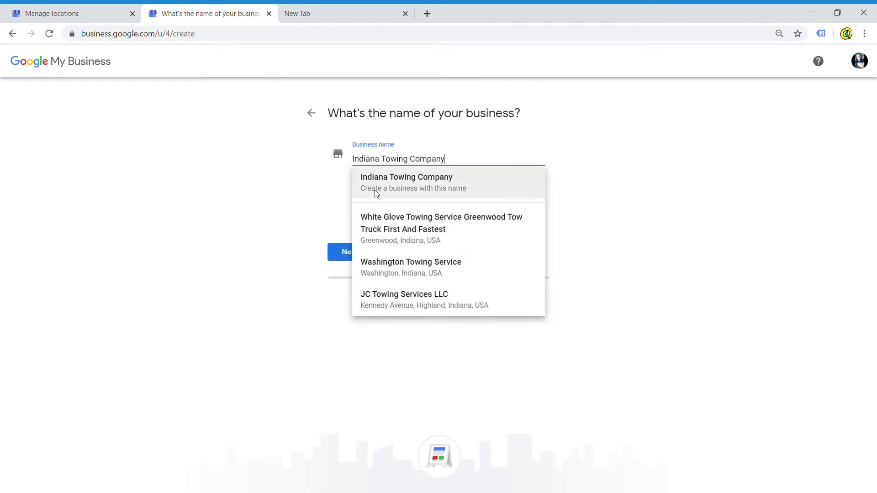
click(374, 194)
- Set the business category to Towing service
click(357, 252)
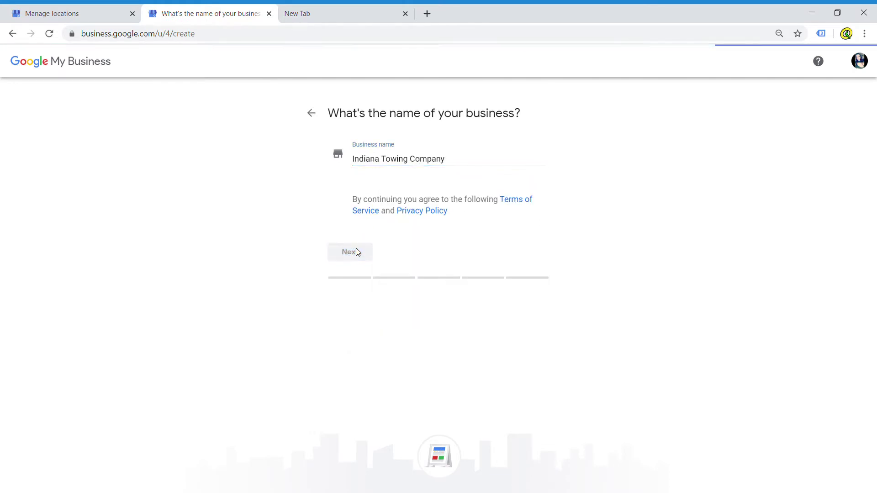
click(373, 207)
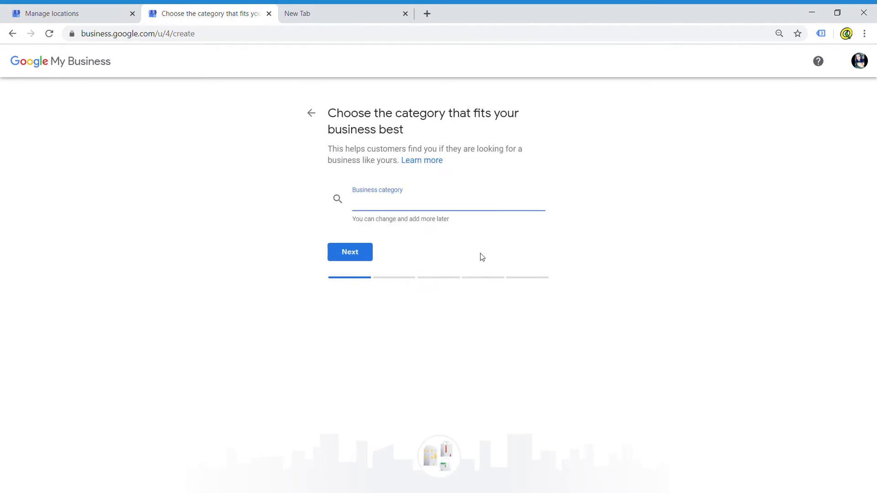
text(Towing)
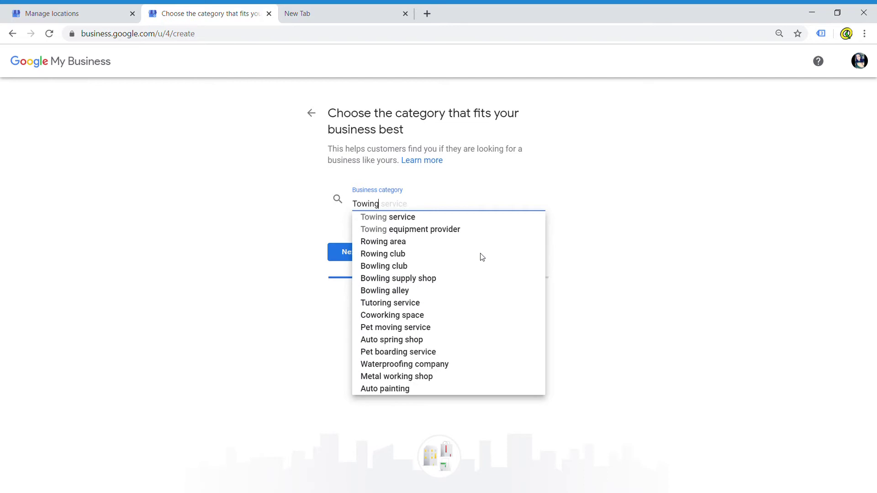
click(413, 217)
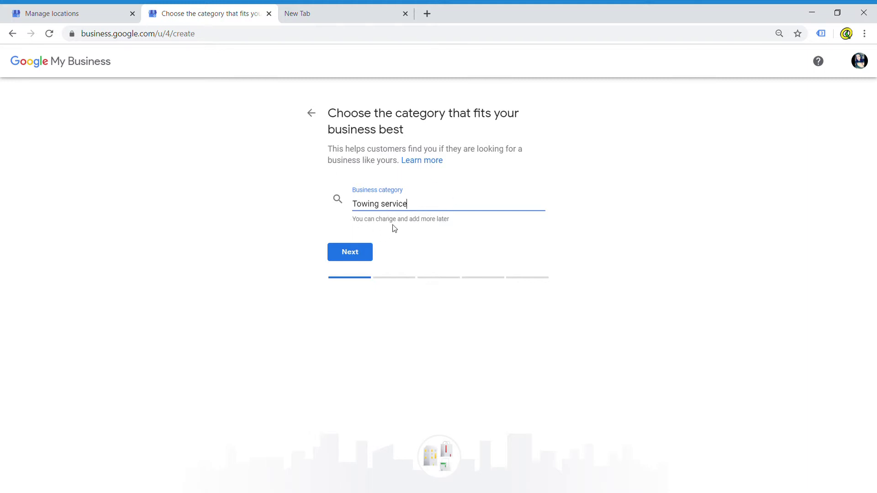
- Answer 'No' to adding a location that customers can visit
click(368, 255)
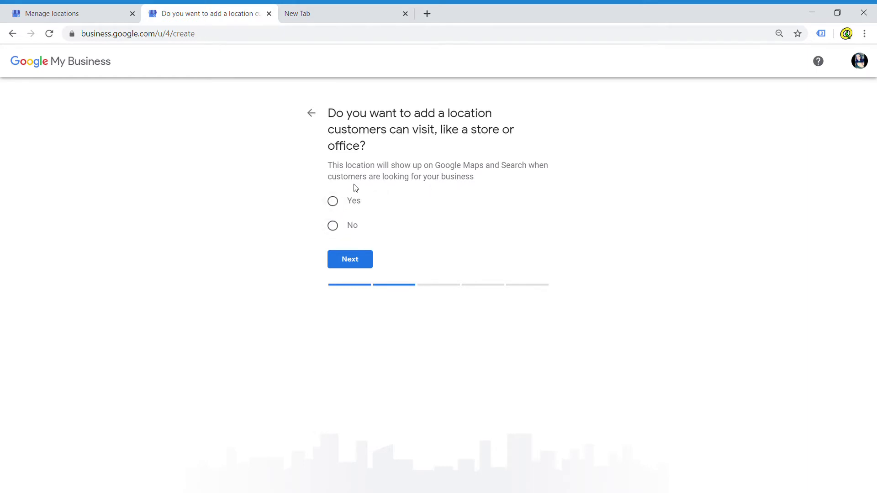
click(336, 226)
- Try Indianapolis and the 46150 Manilla area as service areas, then remove both
click(368, 260)
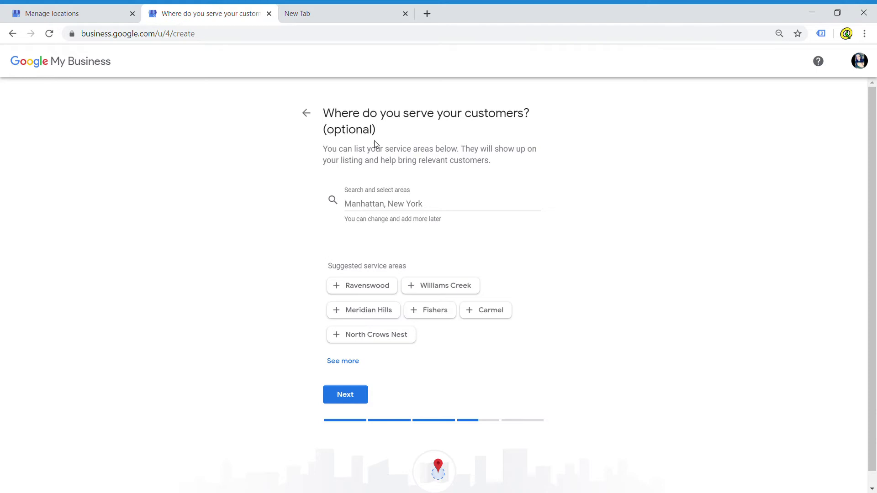
click(392, 211)
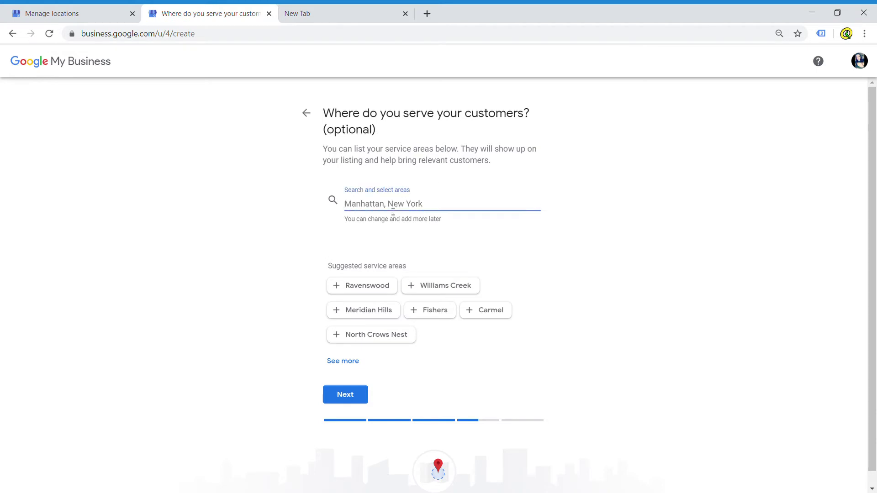
text(Indiana)
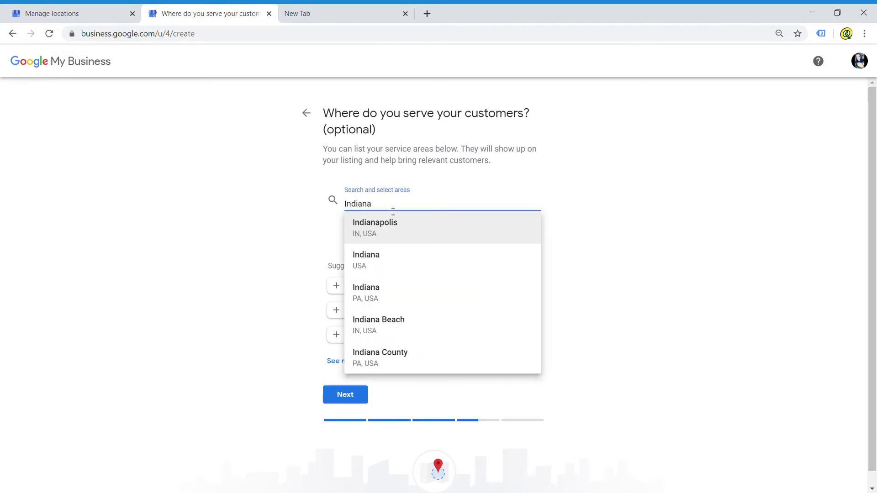
click(402, 226)
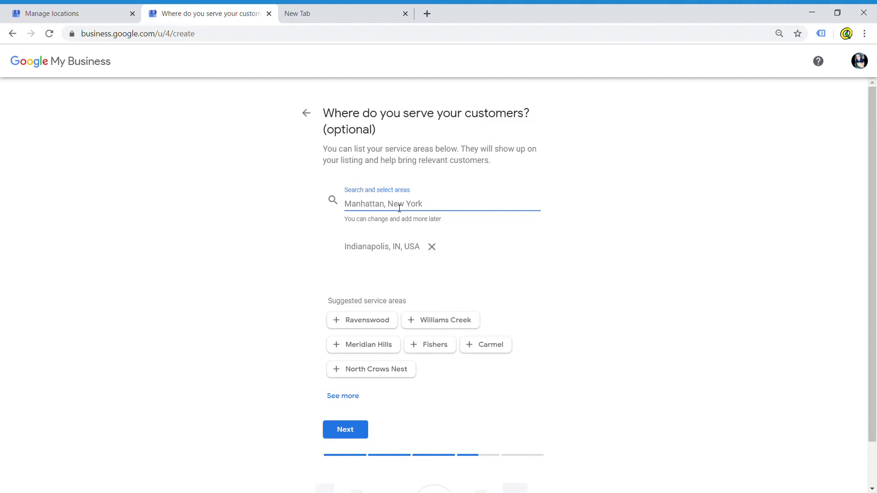
text(46150)
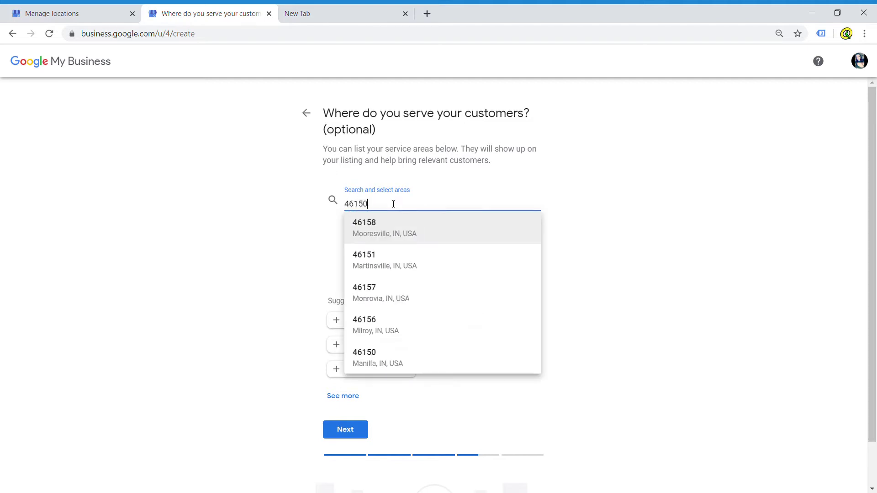
click(383, 232)
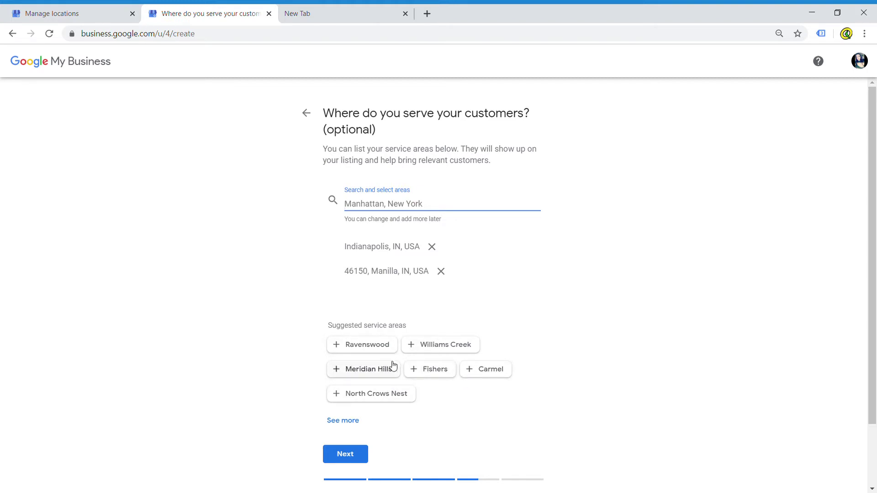
click(432, 247)
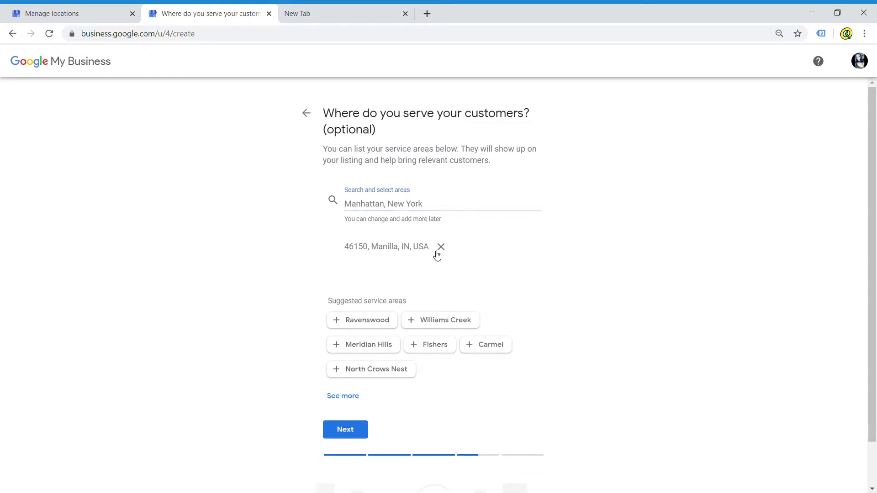
click(442, 247)
- Add Indianapolis, Fishers and Carmel, IN, USA as the service areas
click(392, 205)
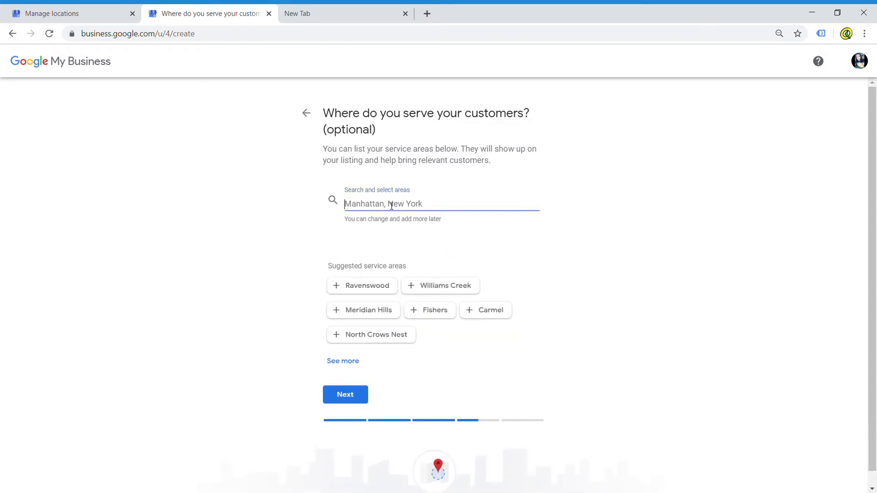
text(indo)
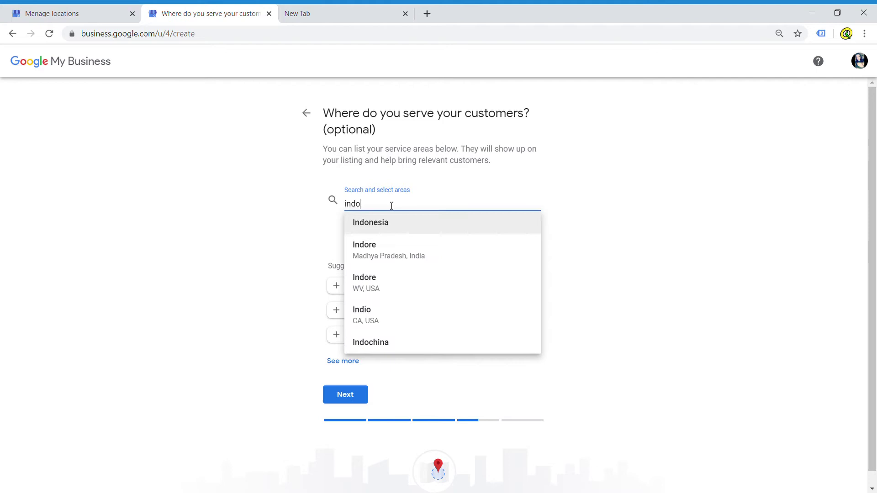
key(BackSpace)
text(iana)
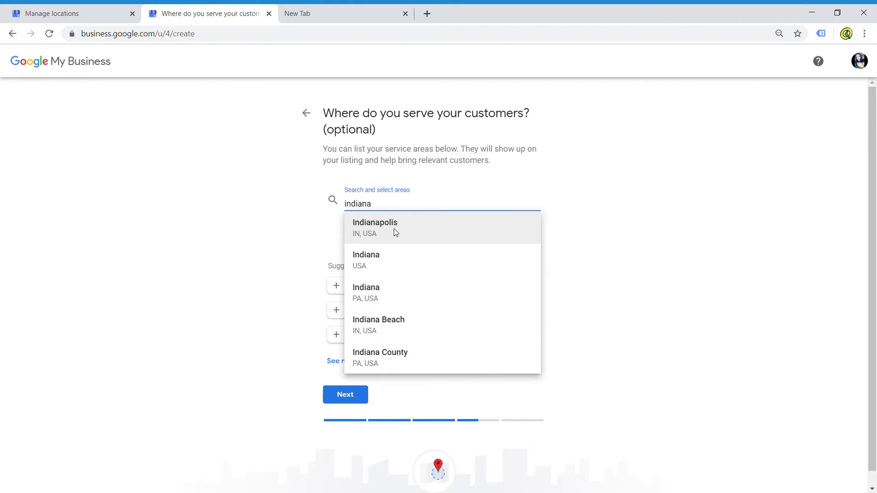
click(395, 233)
text(fishers)
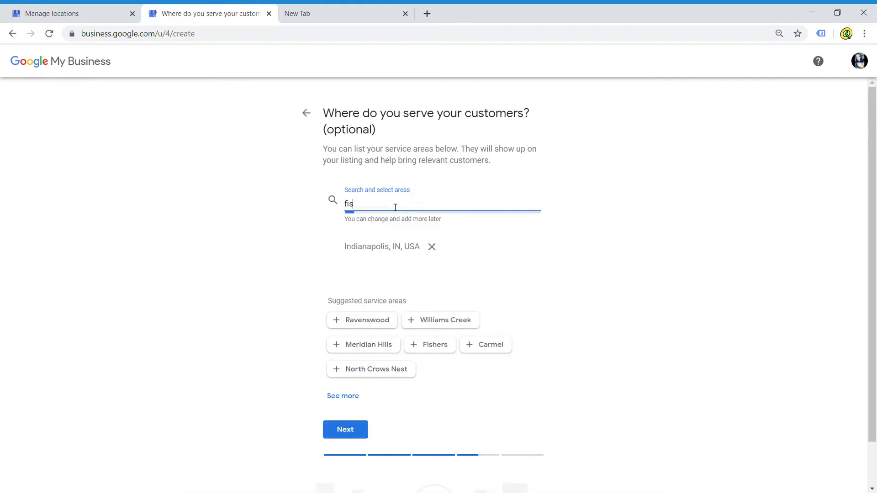
click(380, 233)
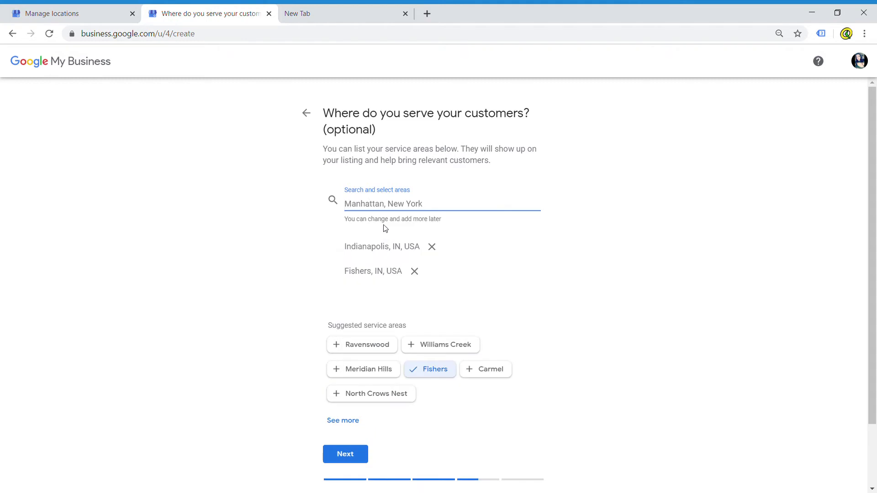
text(carmel)
click(385, 229)
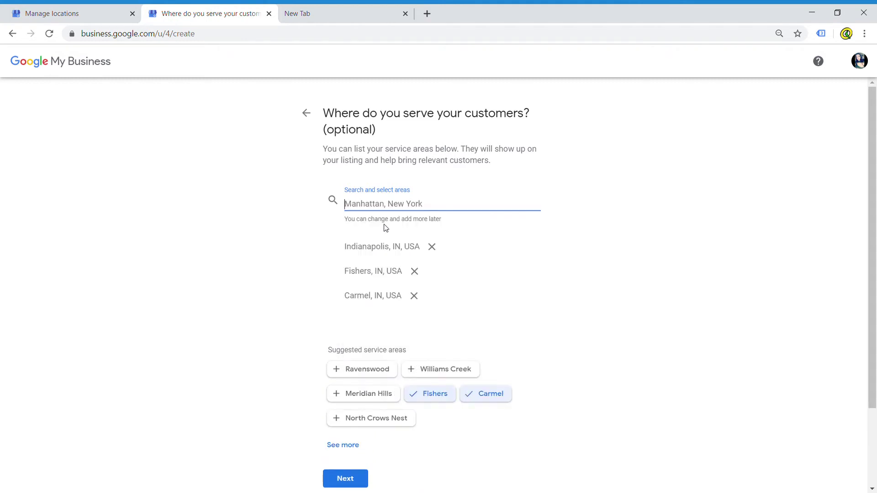
scroll(440, 335, down, 2)
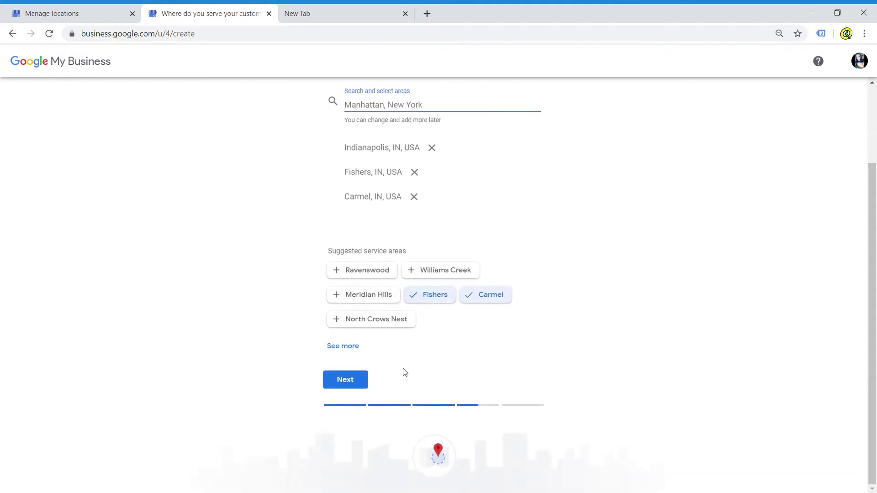
- Enter the business's contact phone number
click(361, 382)
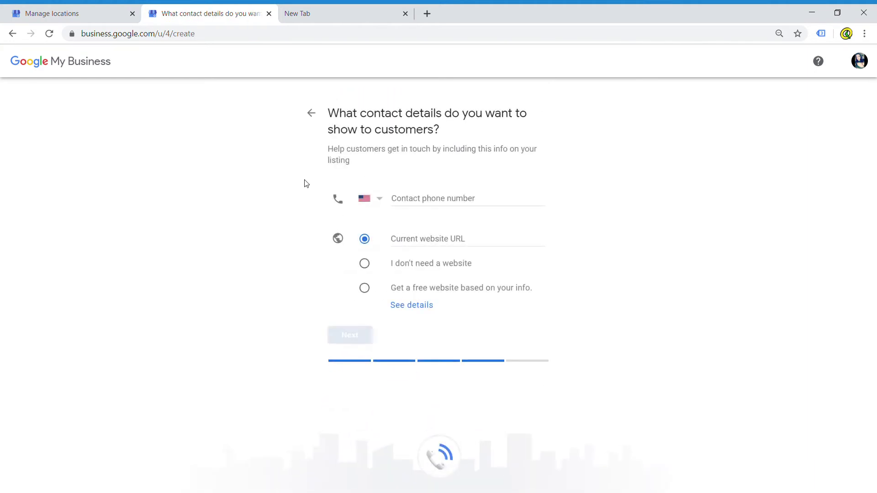
click(417, 198)
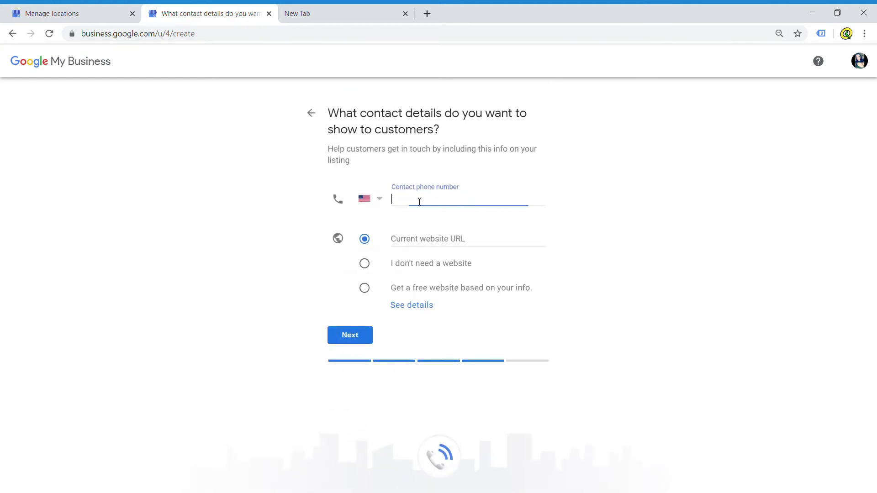
click(497, 182)
click(448, 204)
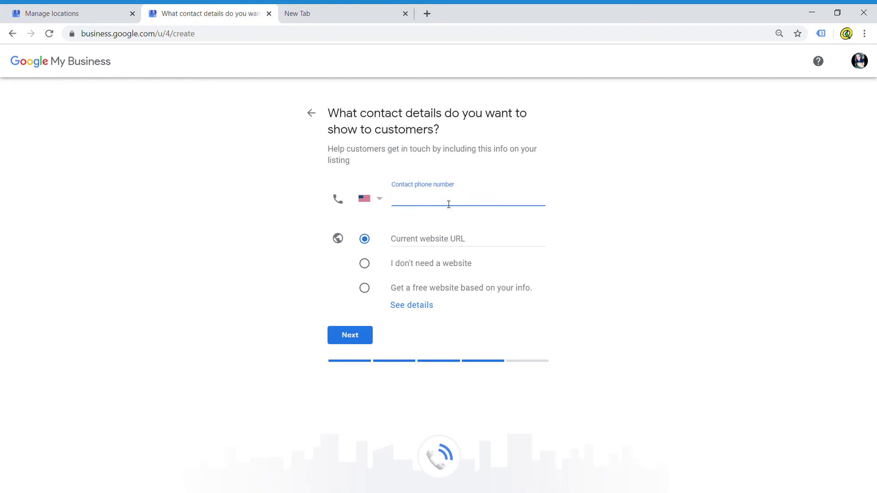
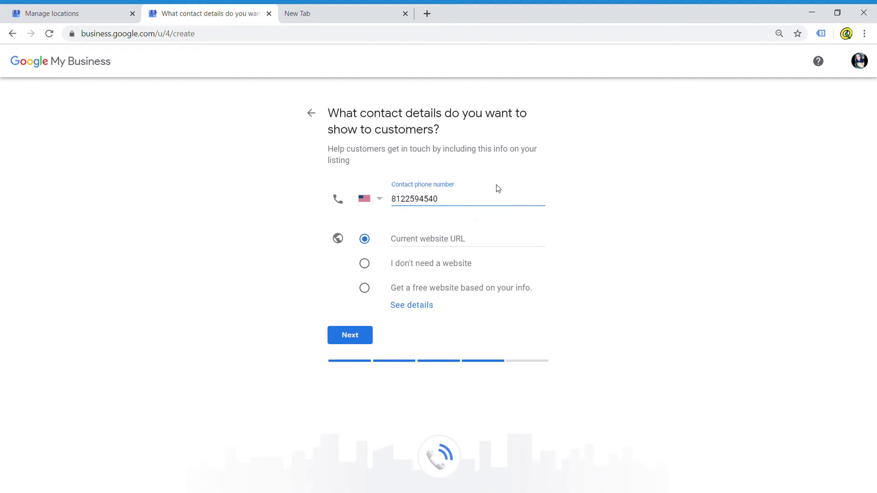
- Keep the Current website URL option selected and submit the contact details
click(430, 243)
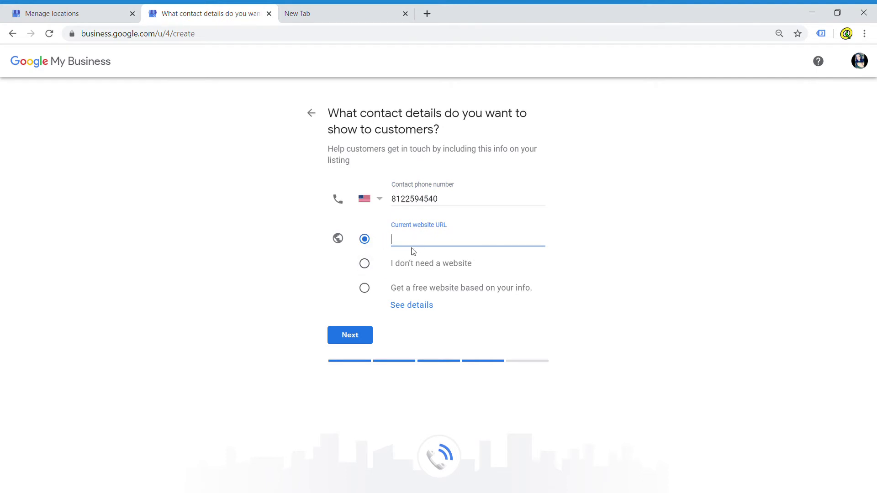
click(369, 289)
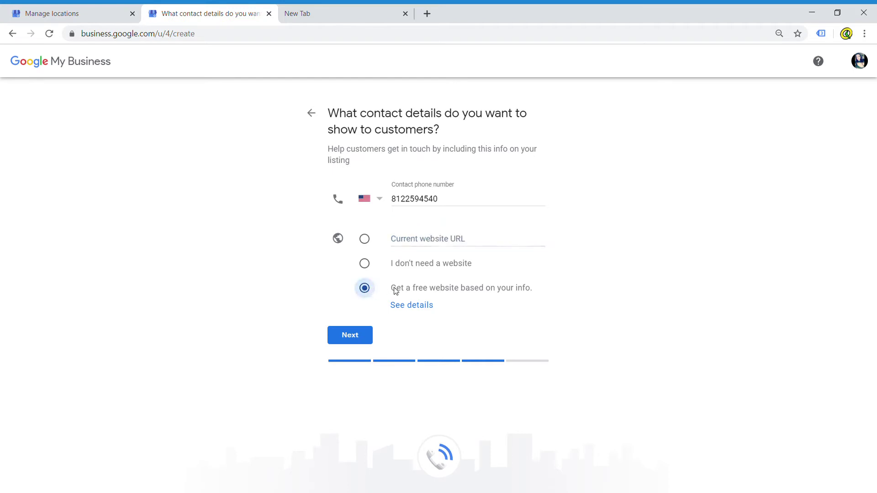
drag(395, 288, 535, 294)
click(552, 290)
click(473, 245)
click(402, 292)
click(419, 240)
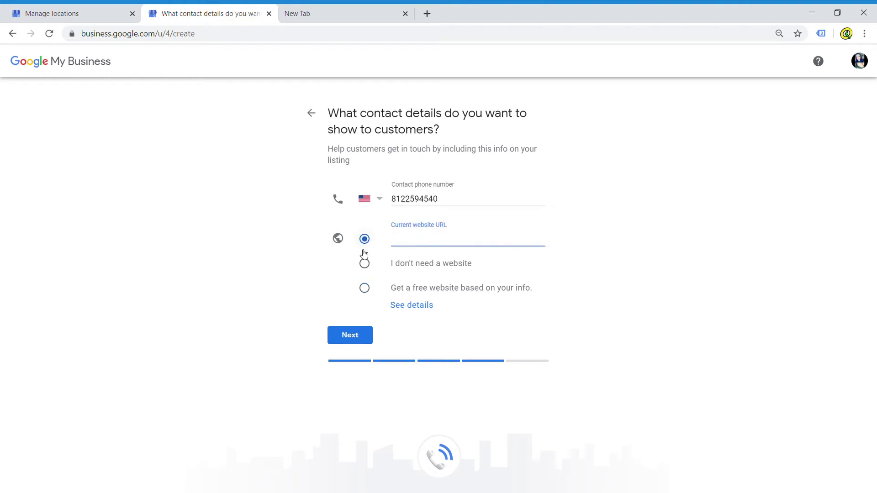
click(358, 337)
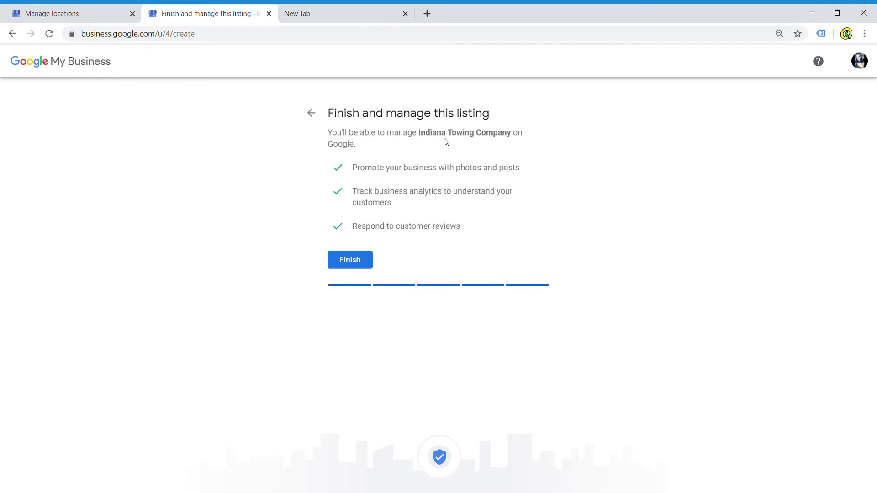
- Finish the listing and enter the street address with Indianapolis as the city
click(367, 260)
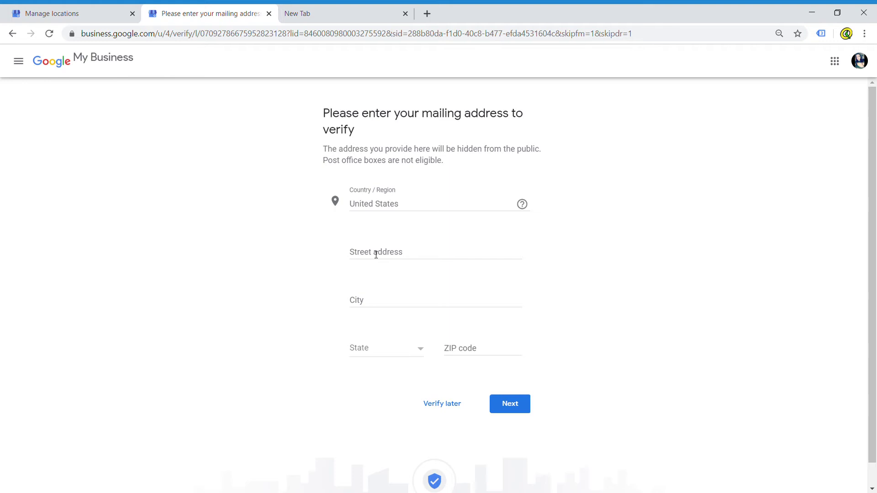
click(376, 255)
text(1234)
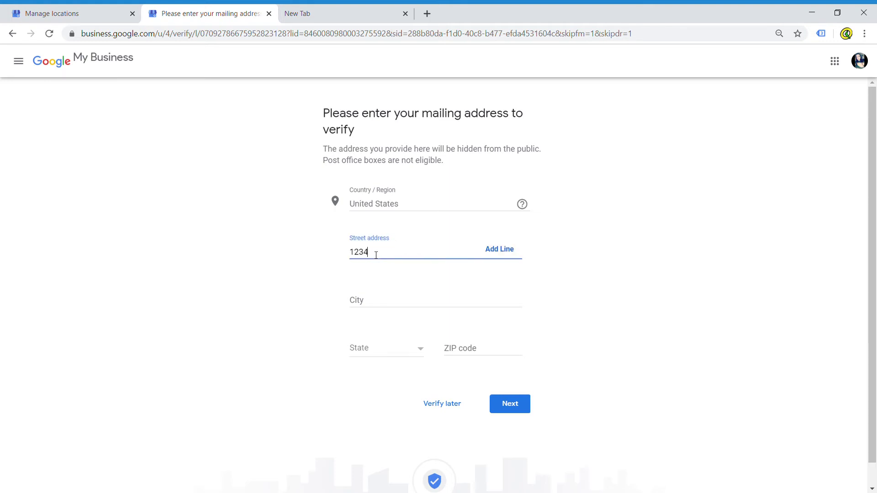
text( maple dr)
click(376, 300)
text(India)
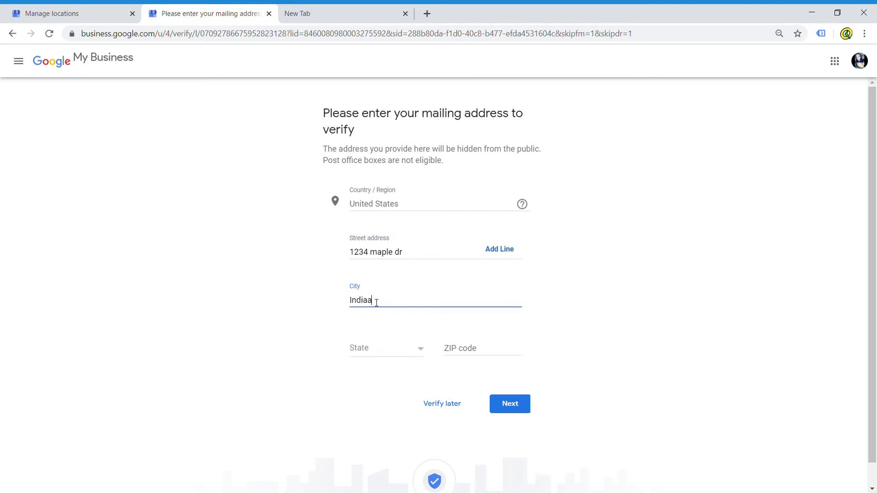
text(napolis)
key(Down)
key(Return)
- Choose Indiana as the state and submit the mailing address
click(374, 349)
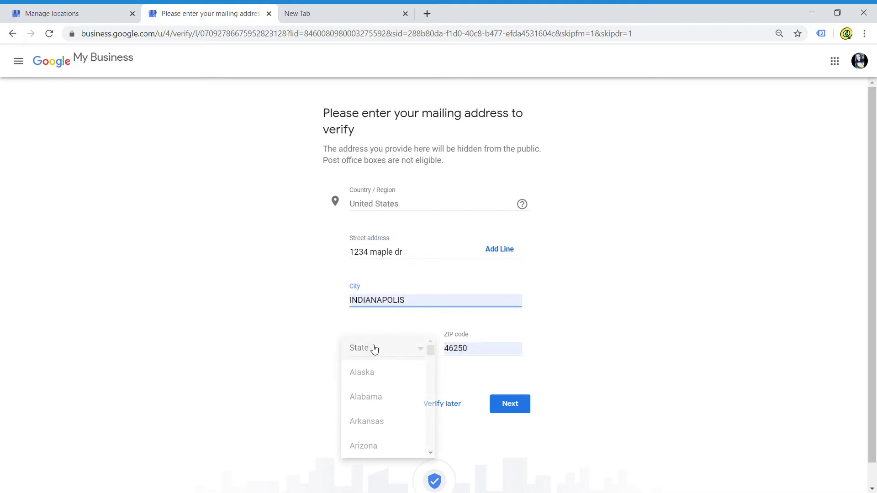
text(in)
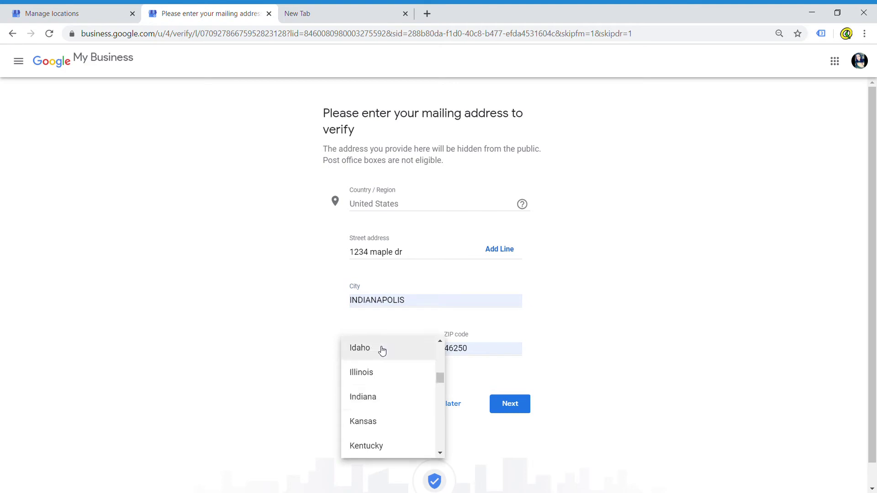
click(379, 394)
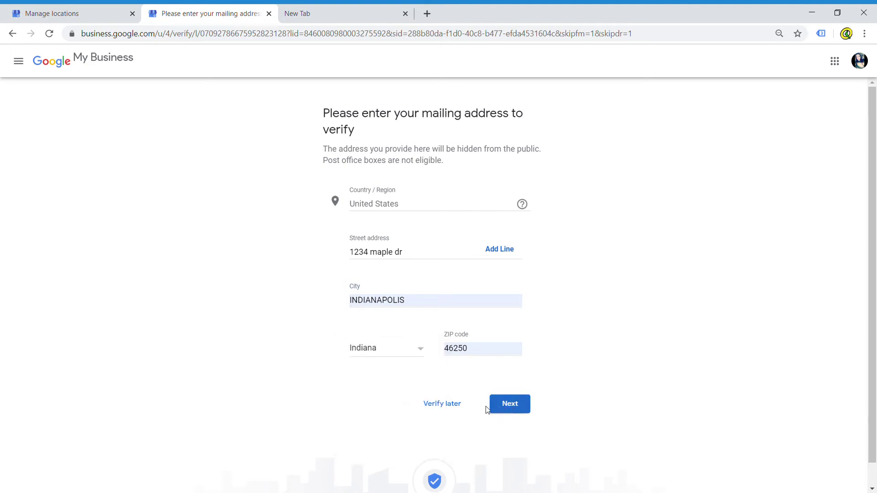
click(510, 413)
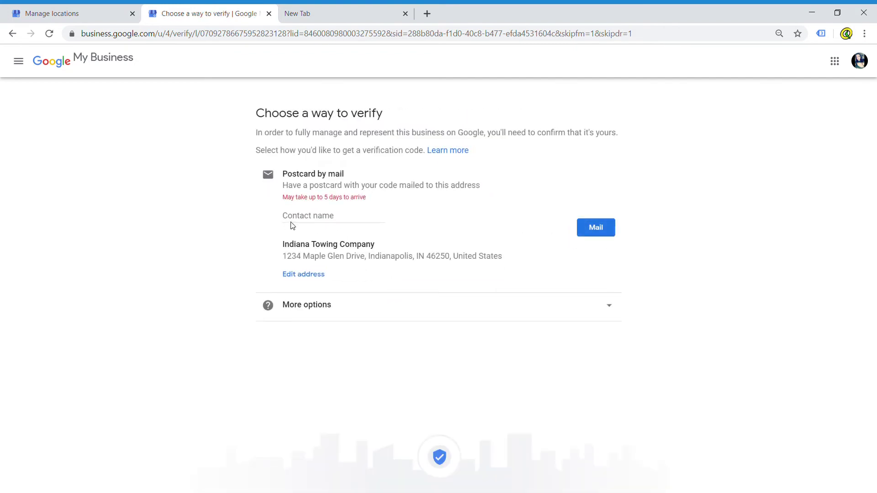
- Enter the contact's full name, mail the verification postcard, and continue to the dashboard
click(323, 219)
drag(294, 202, 376, 203)
click(351, 223)
key(Return)
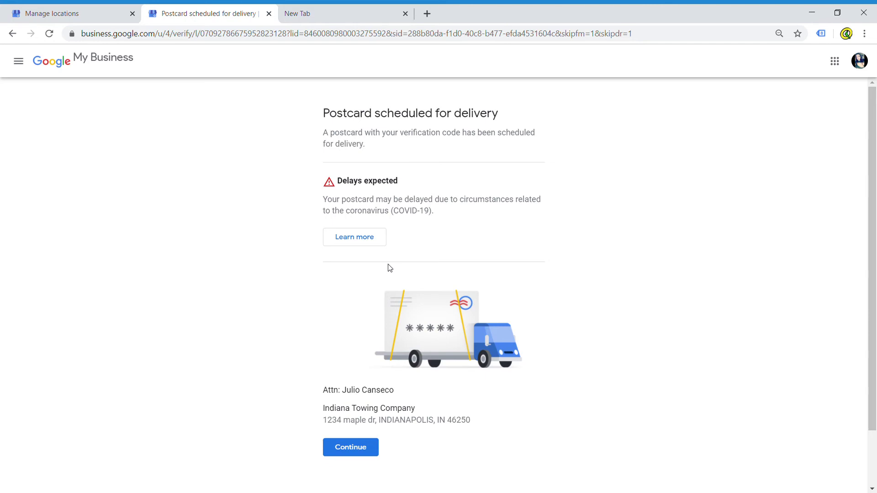
click(361, 448)
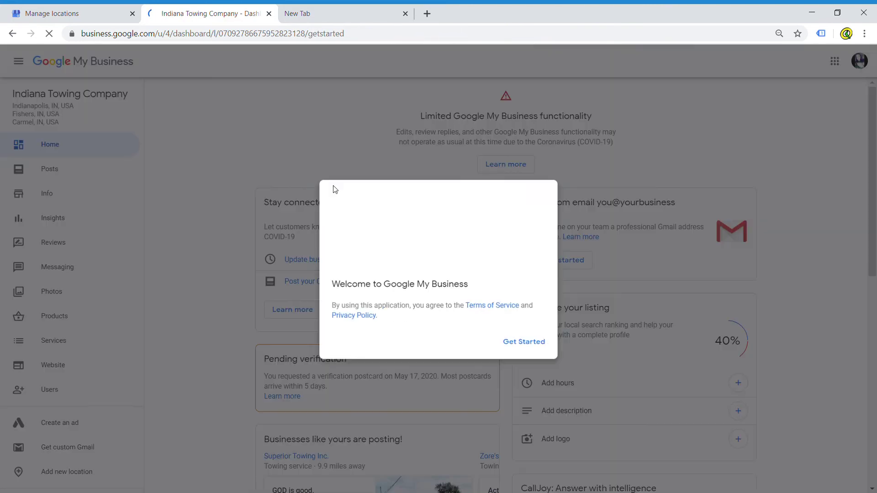
click(519, 347)
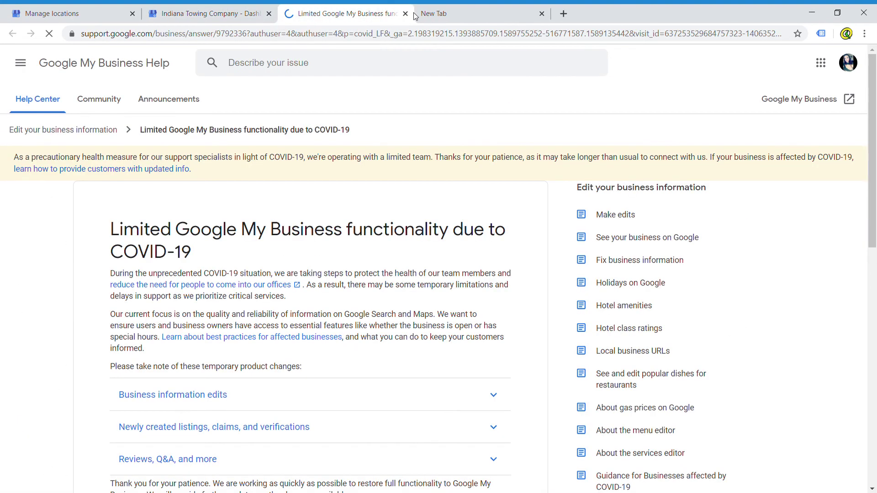
click(405, 13)
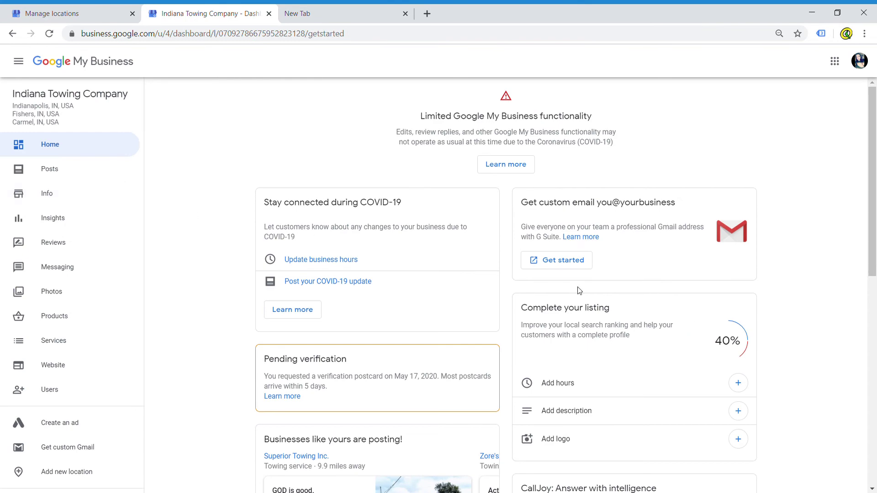
scroll(479, 298, down, 2)
scroll(479, 298, down, 3)
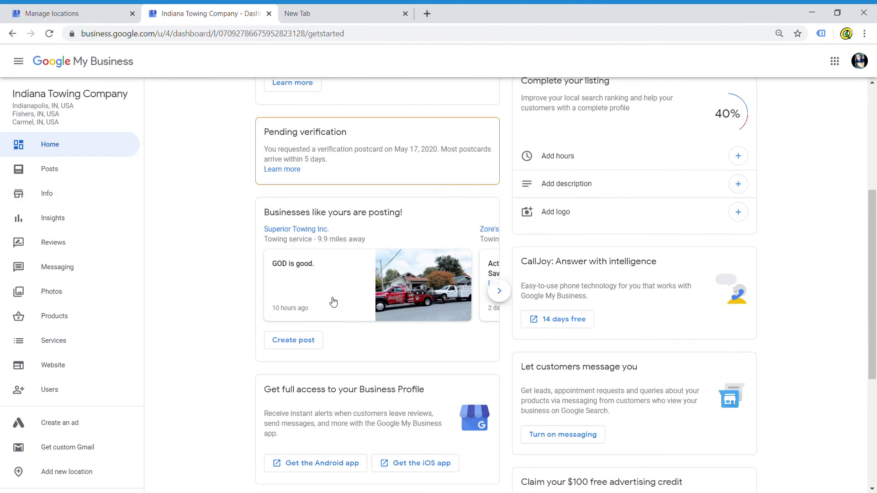
scroll(159, 250, up, 2)
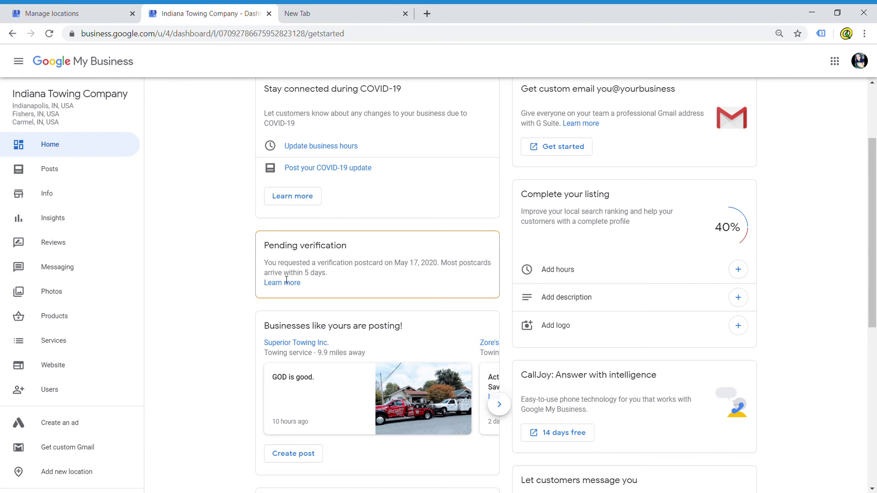
scroll(392, 284, up, 1)
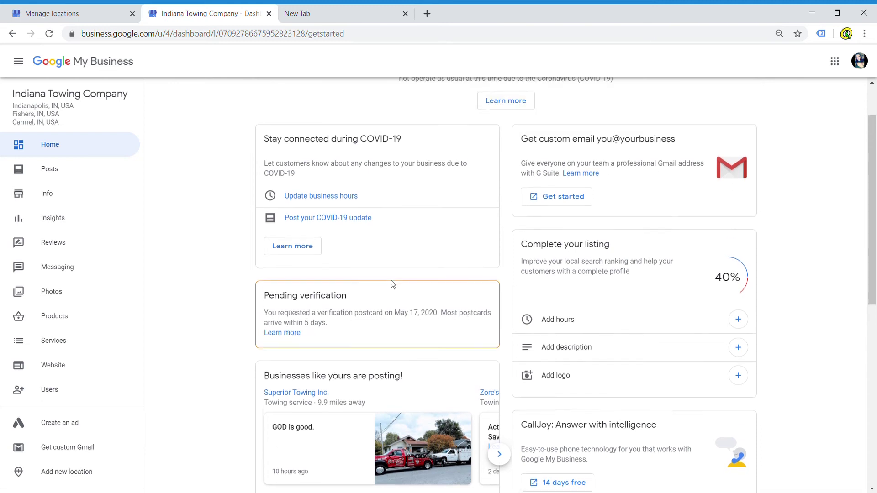
scroll(392, 286, up, 1)
scroll(418, 297, down, 1)
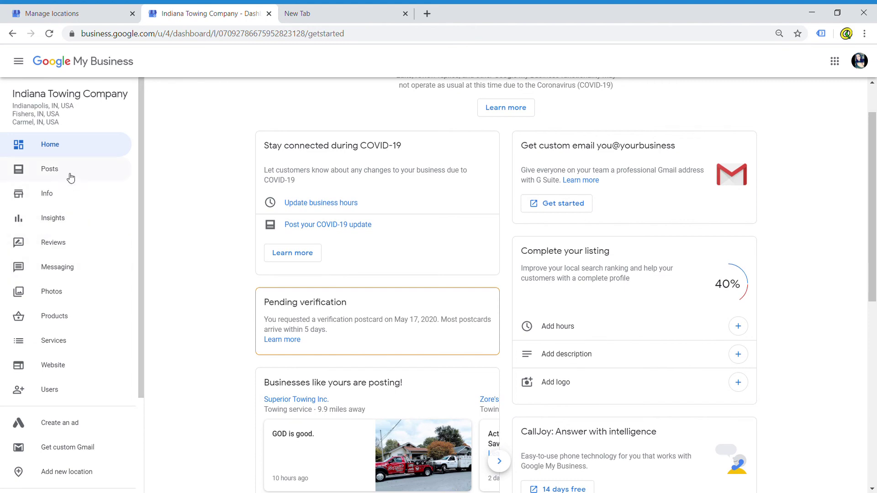
- Open the Info page and choose Verify now for the listing
click(50, 200)
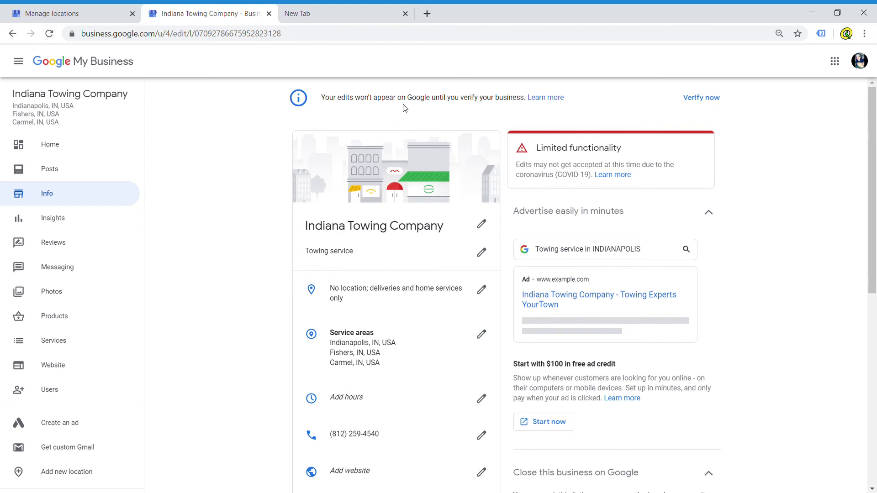
drag(332, 102, 496, 109)
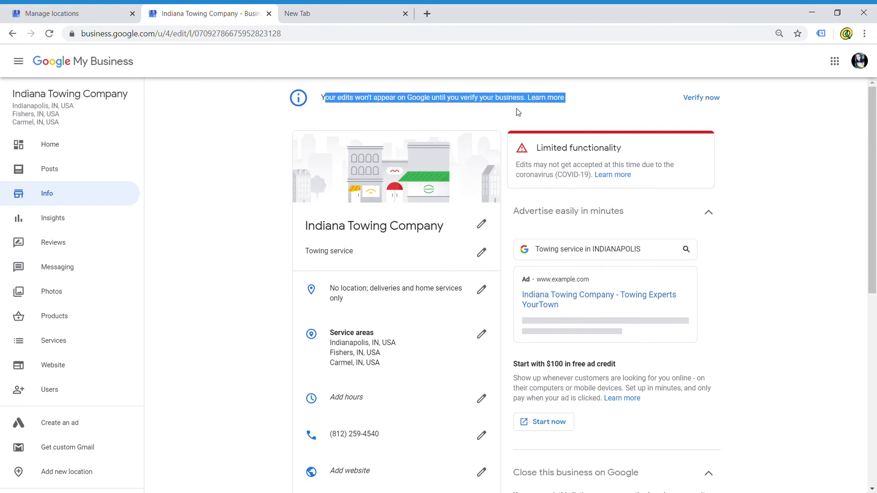
click(701, 109)
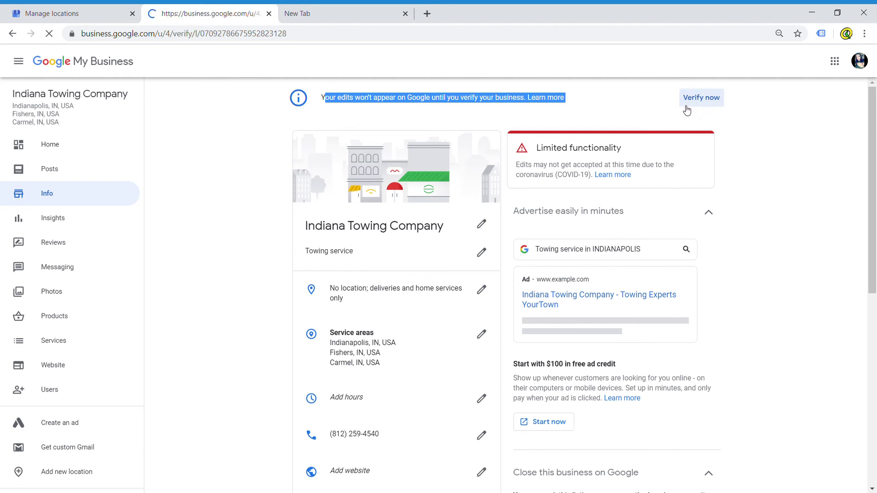
- Enter the five-digit postcard verification code, then move to the new browser tab
click(377, 228)
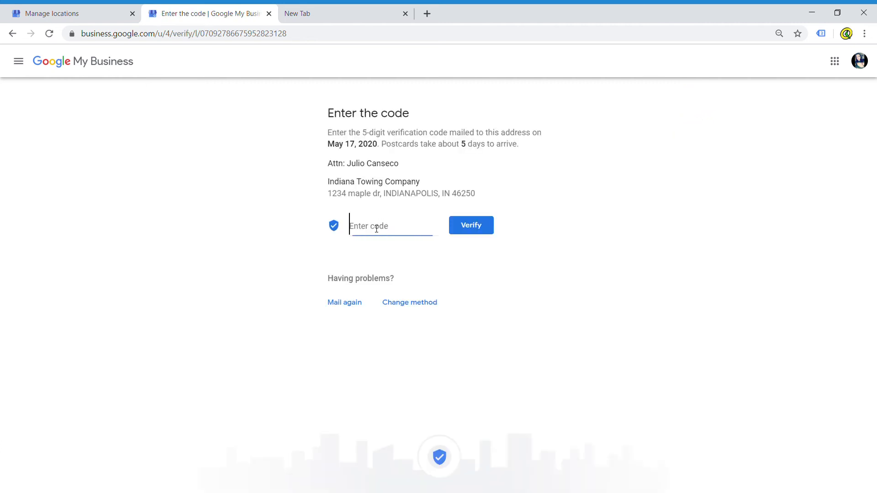
click(422, 271)
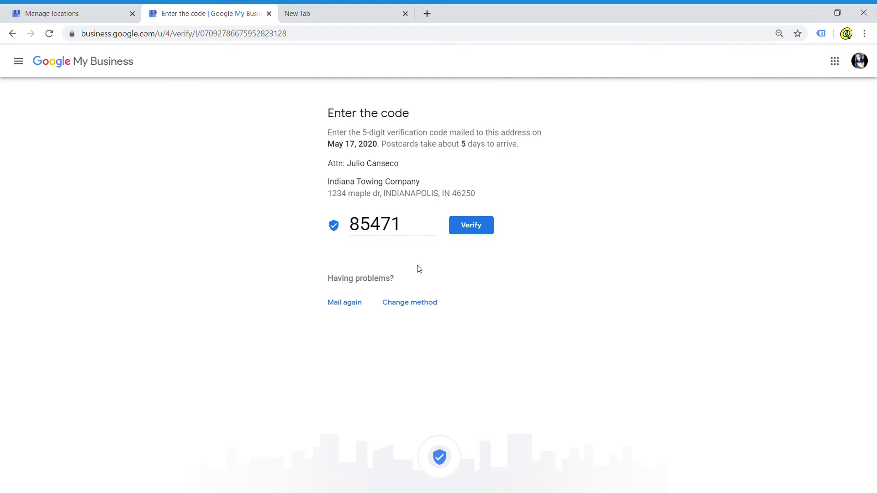
click(405, 228)
click(363, 6)
- Search Google for 'roadside assistance'
click(293, 43)
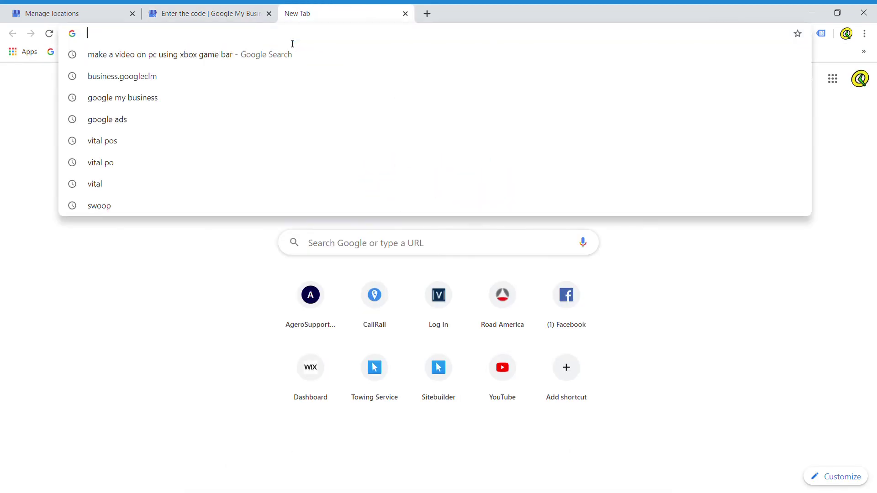
text(Mr)
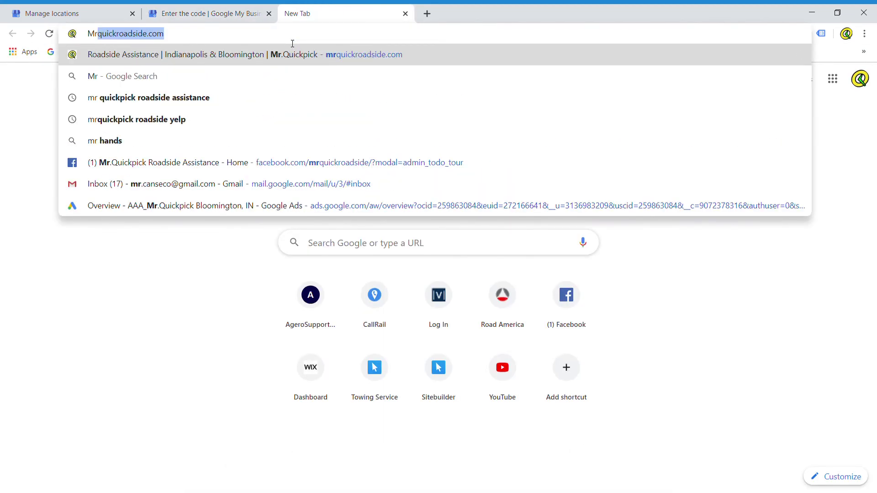
key(Delete)
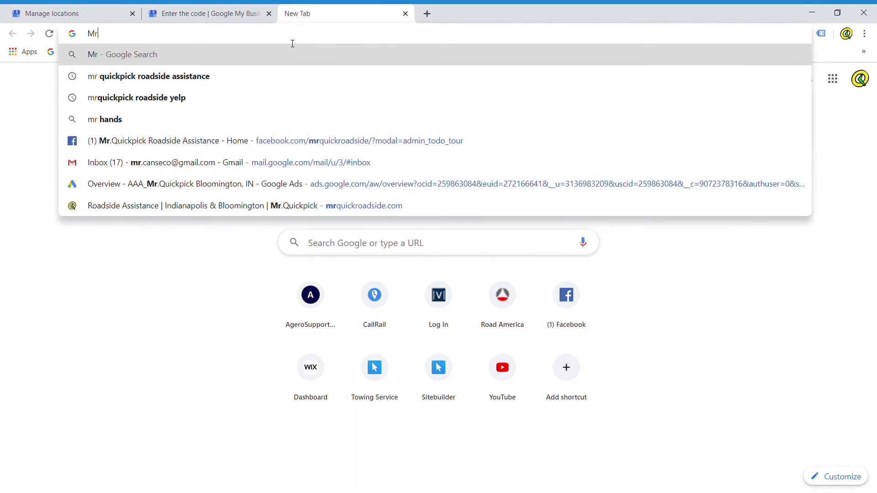
key(BackSpace)
key(BackSpace)
text(roads)
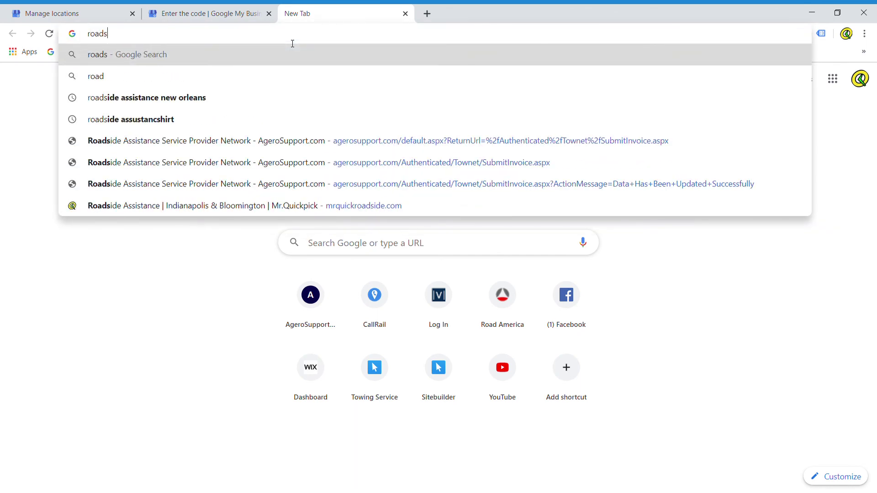
text(ide assistance)
key(Return)
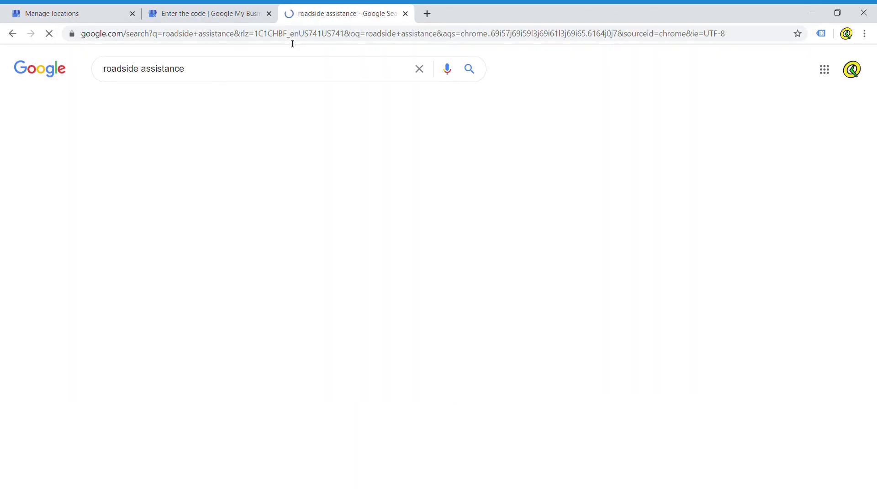
scroll(240, 257, down, 5)
scroll(240, 257, down, 3)
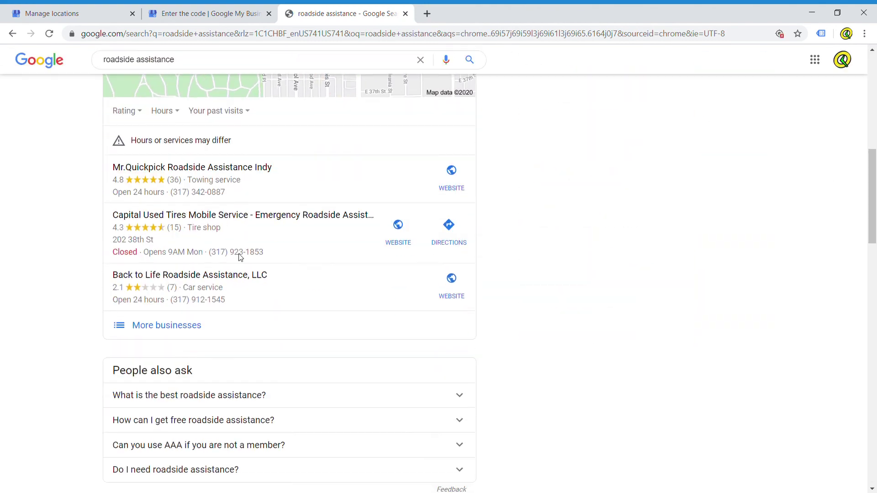
- Open the Mr.Quickpick Roadside Assistance Indy details from the local business list
click(231, 174)
scroll(137, 225, down, 1)
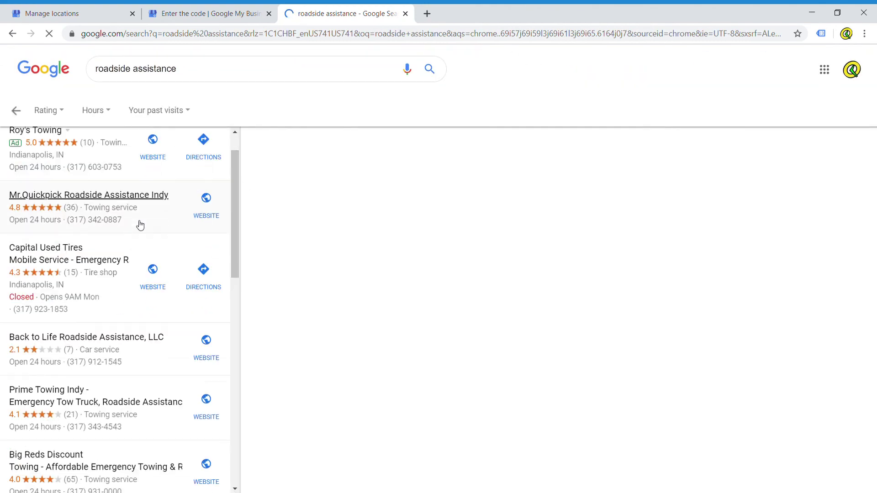
click(141, 187)
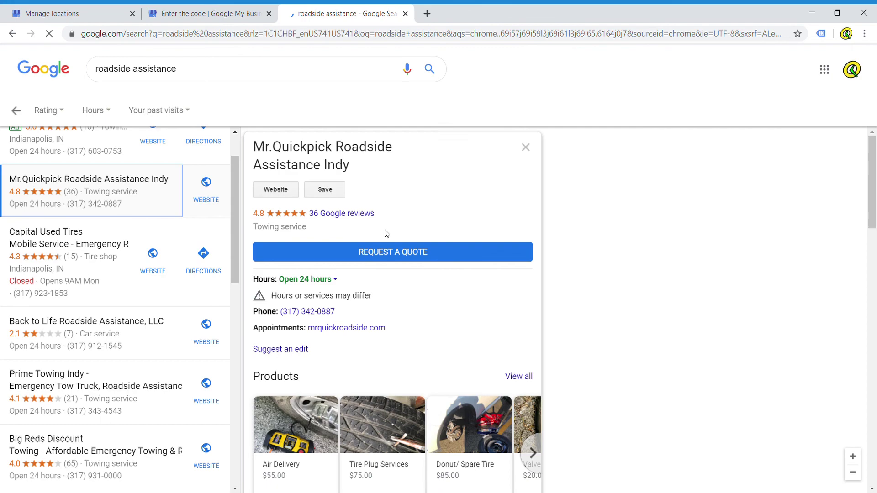
scroll(405, 261, down, 14)
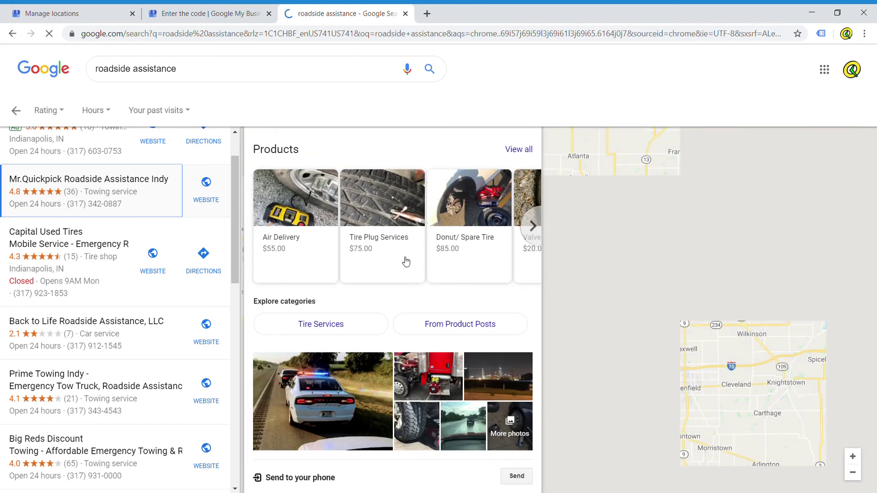
scroll(404, 263, down, 12)
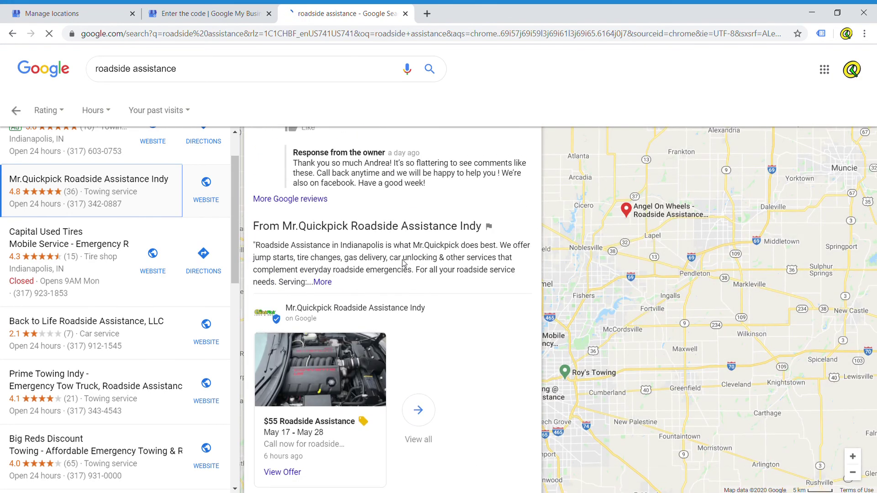
scroll(403, 263, down, 5)
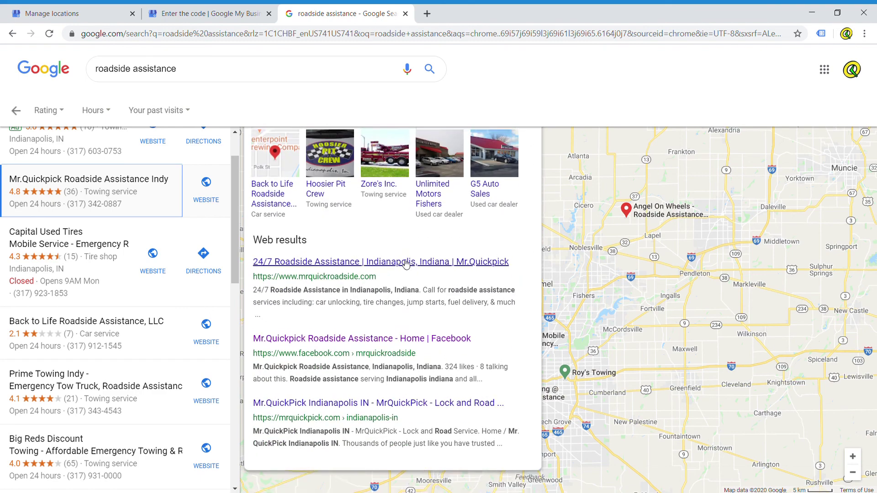
scroll(404, 264, up, 15)
- Return to the 'Enter the code' tab and refocus the filled-in verification code field
click(245, 13)
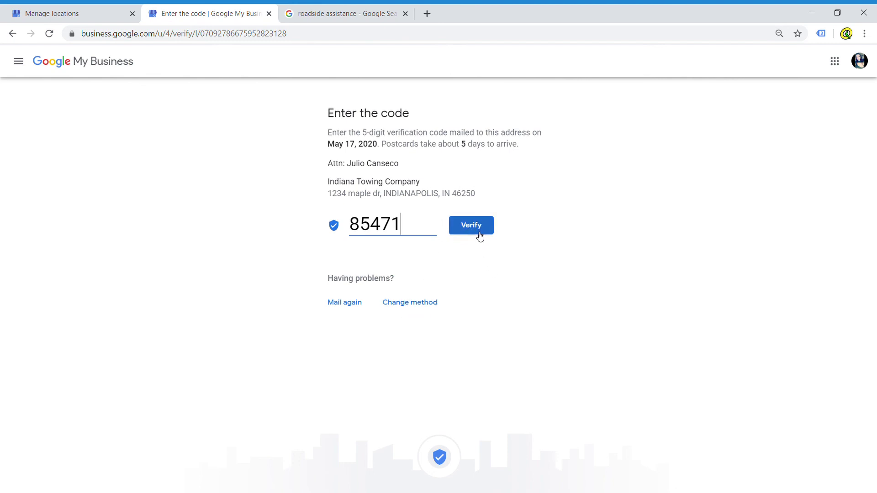
drag(326, 194, 452, 201)
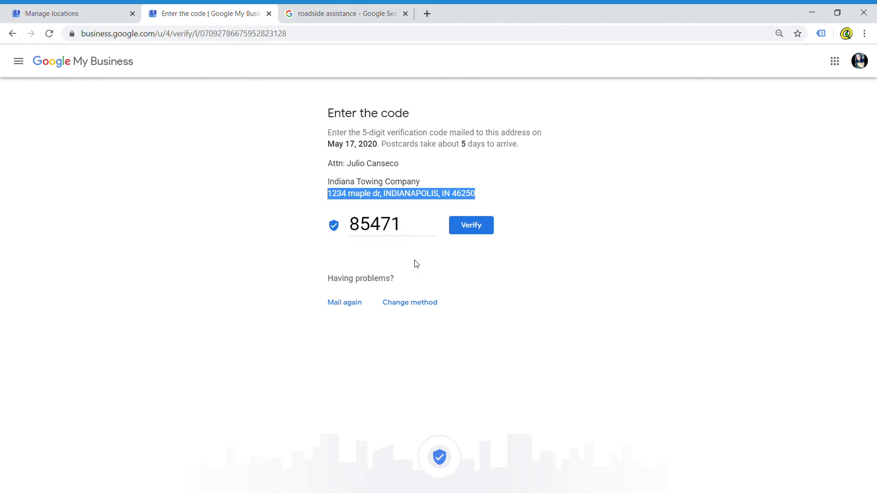
click(408, 287)
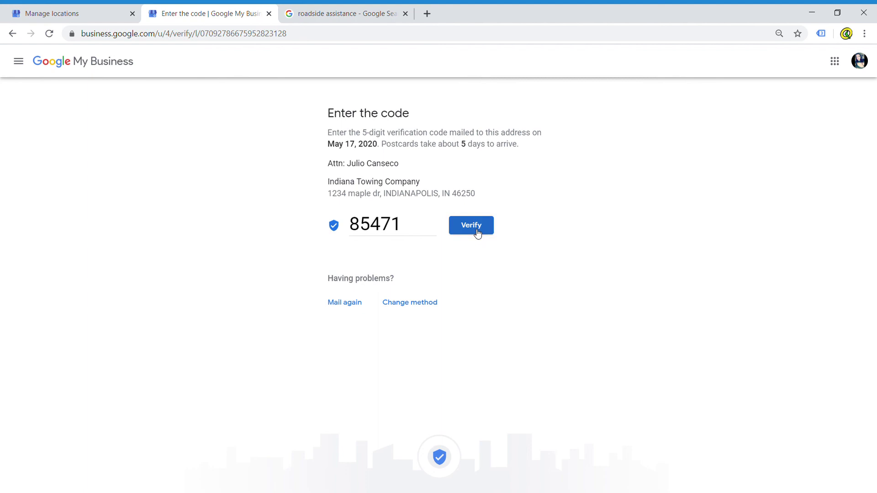
click(406, 230)
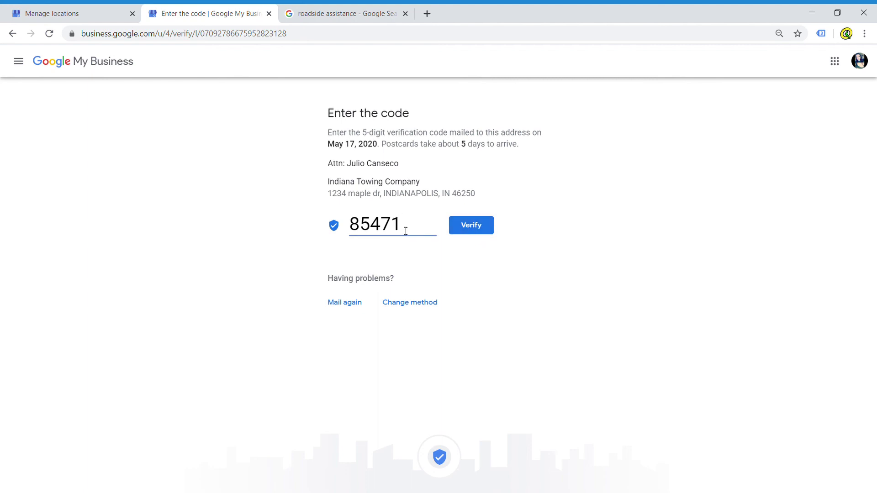